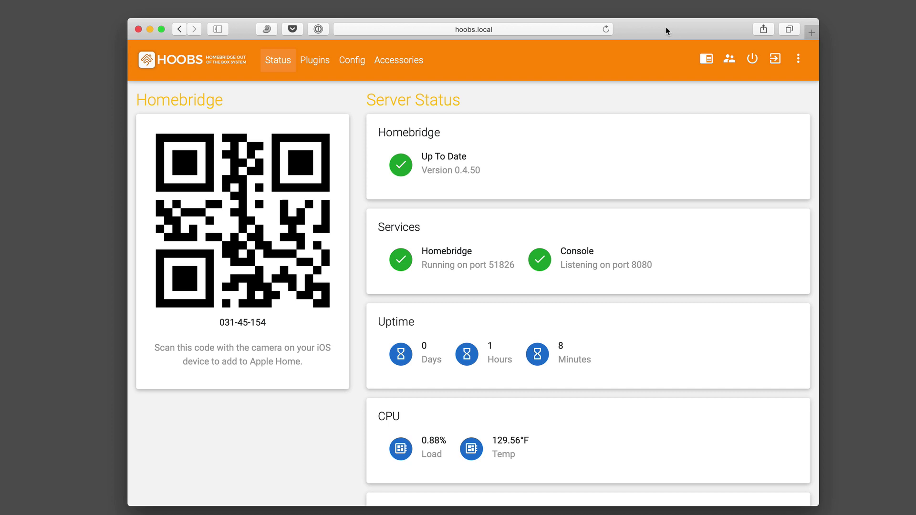
On the Plugins page, search the catalogue for 'homebridge-harmony'.
{"action": "left_click", "coordinate": [315, 61]}
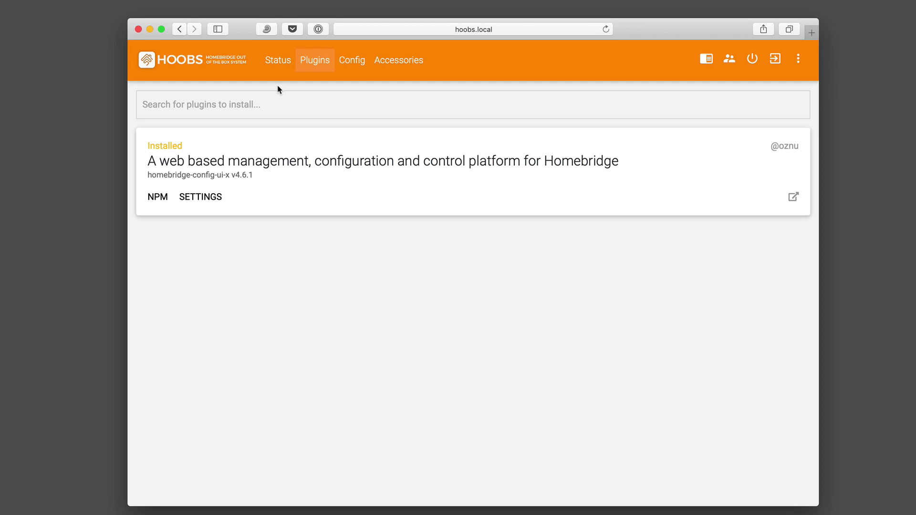
{"action": "left_click", "coordinate": [218, 105]}
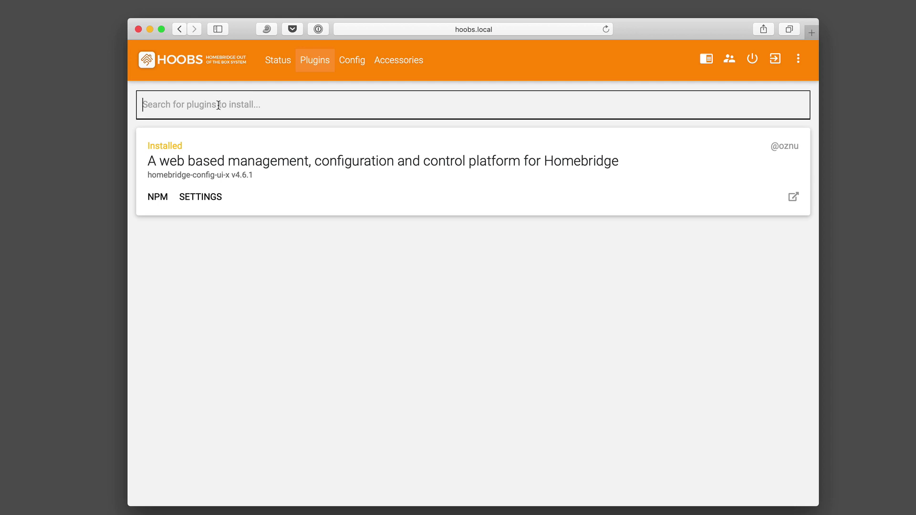
{"action": "type", "text": "homebridge-harmony"}
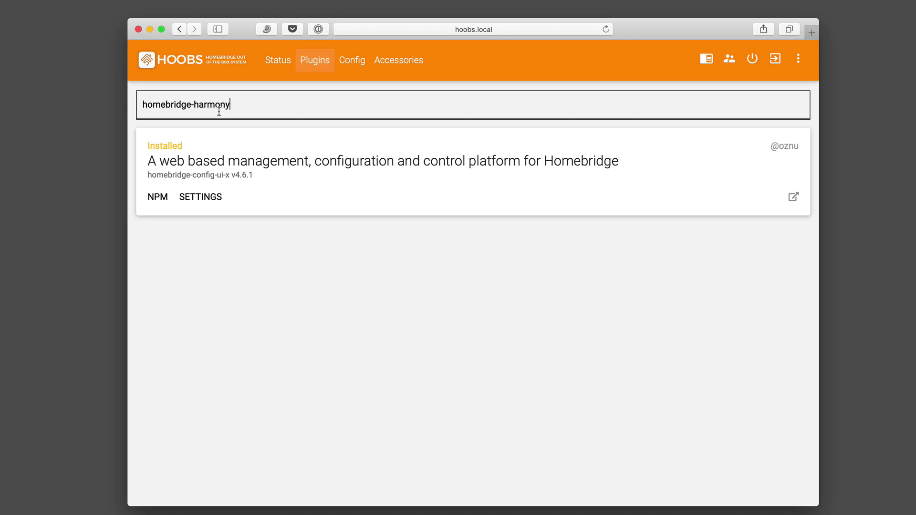
{"action": "key", "text": "Return"}
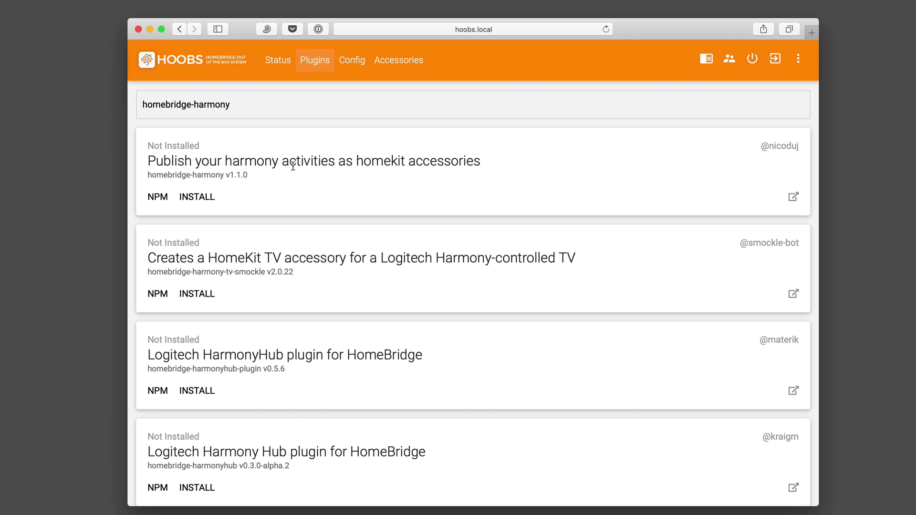
{"action": "left_click", "coordinate": [158, 197]}
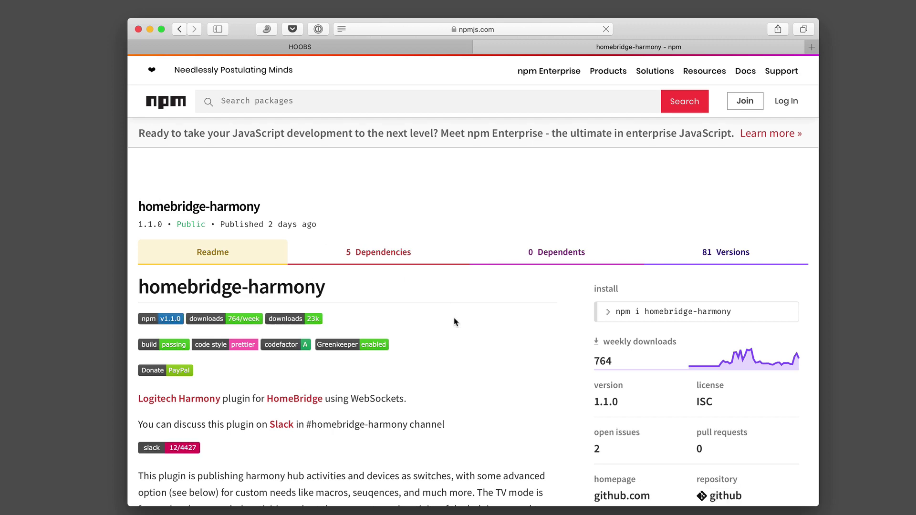
{"action": "scroll", "coordinate": [455, 322], "scroll_direction": "down", "scroll_amount": 9}
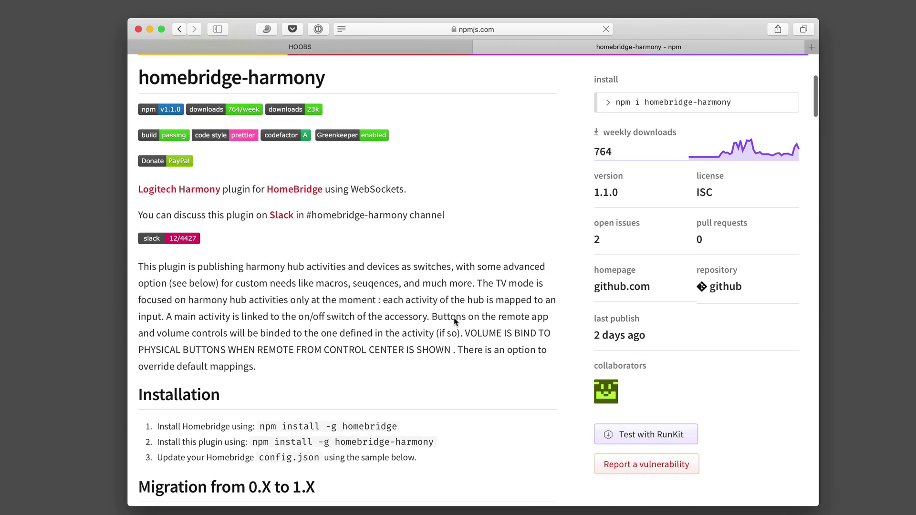
{"action": "scroll", "coordinate": [454, 322], "scroll_direction": "down", "scroll_amount": 4}
{"action": "scroll", "coordinate": [454, 319], "scroll_direction": "up", "scroll_amount": 5}
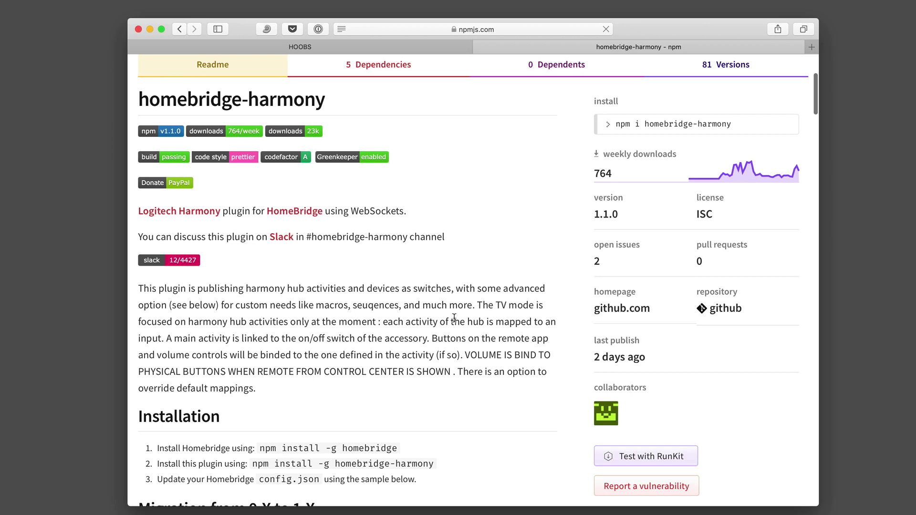
{"action": "scroll", "coordinate": [454, 318], "scroll_direction": "down", "scroll_amount": 4}
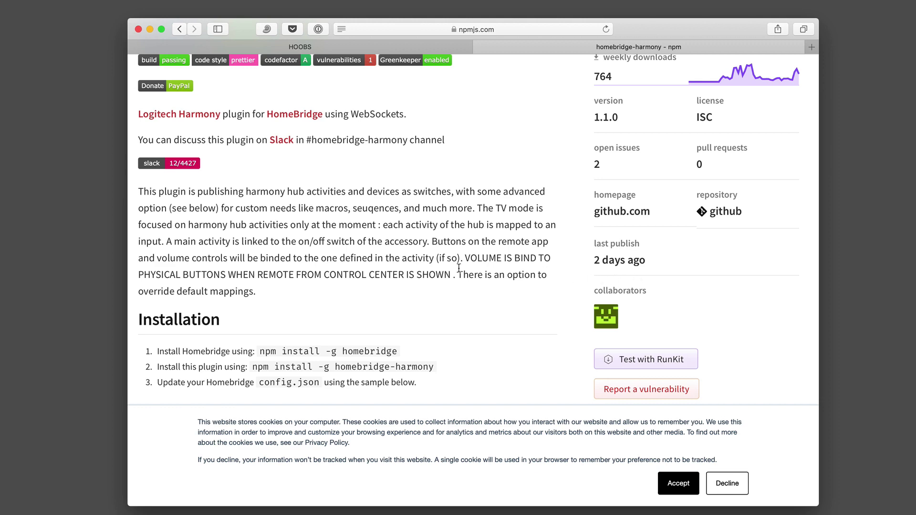
{"action": "scroll", "coordinate": [460, 272], "scroll_direction": "down", "scroll_amount": 3}
{"action": "scroll", "coordinate": [459, 272], "scroll_direction": "down", "scroll_amount": 5}
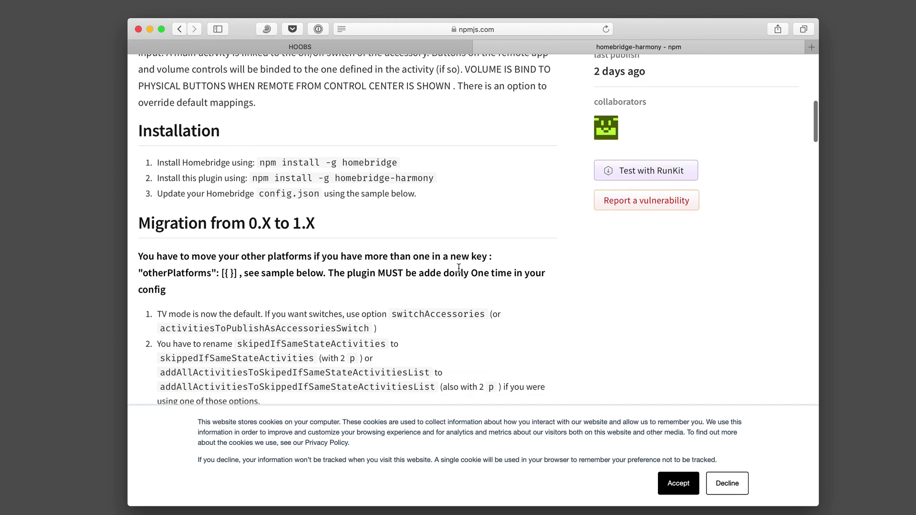
{"action": "scroll", "coordinate": [459, 268], "scroll_direction": "down", "scroll_amount": 10}
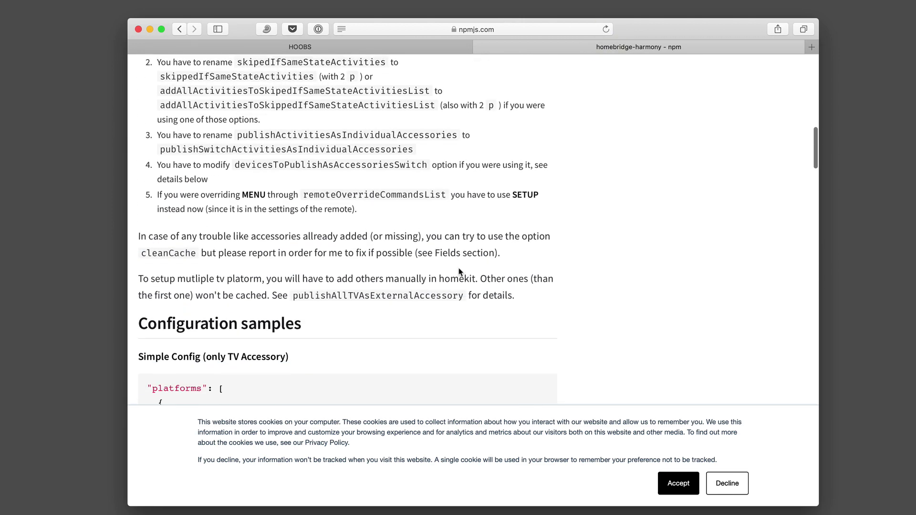
{"action": "scroll", "coordinate": [460, 272], "scroll_direction": "up", "scroll_amount": 7}
{"action": "scroll", "coordinate": [460, 272], "scroll_direction": "down", "scroll_amount": 10}
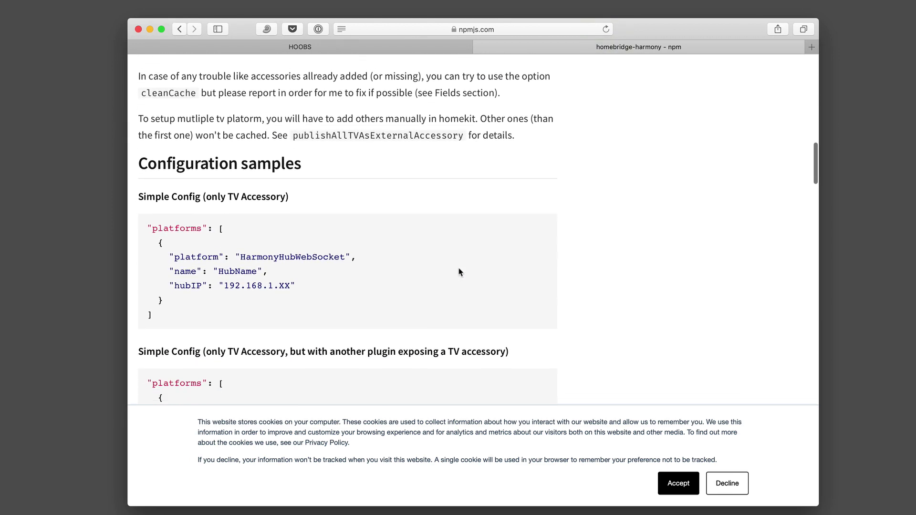
{"action": "scroll", "coordinate": [459, 271], "scroll_direction": "down", "scroll_amount": 2}
{"action": "scroll", "coordinate": [460, 272], "scroll_direction": "down", "scroll_amount": 4}
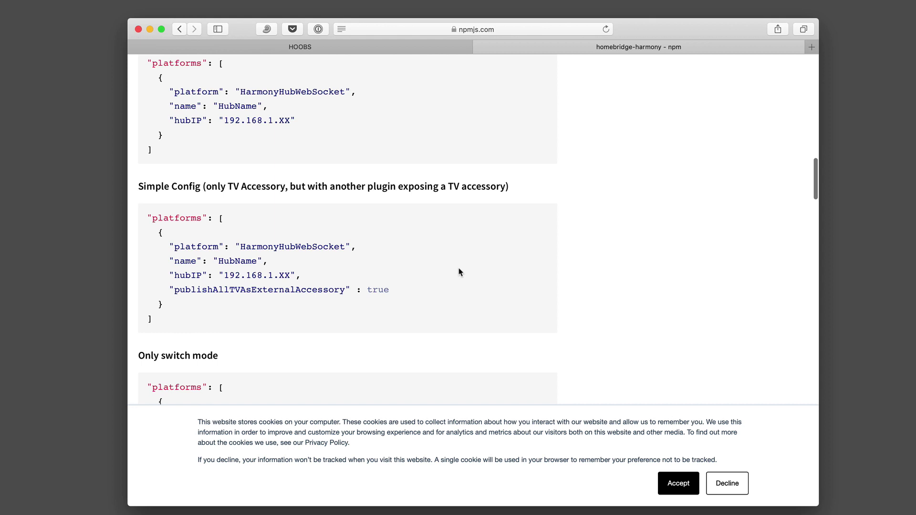
{"action": "scroll", "coordinate": [459, 272], "scroll_direction": "down", "scroll_amount": 15}
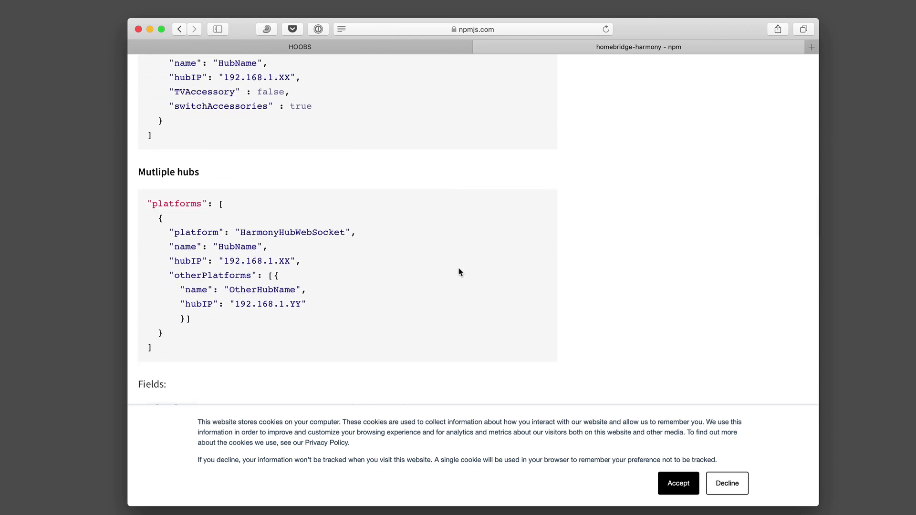
{"action": "scroll", "coordinate": [460, 272], "scroll_direction": "up", "scroll_amount": 1}
{"action": "scroll", "coordinate": [460, 272], "scroll_direction": "down", "scroll_amount": 2}
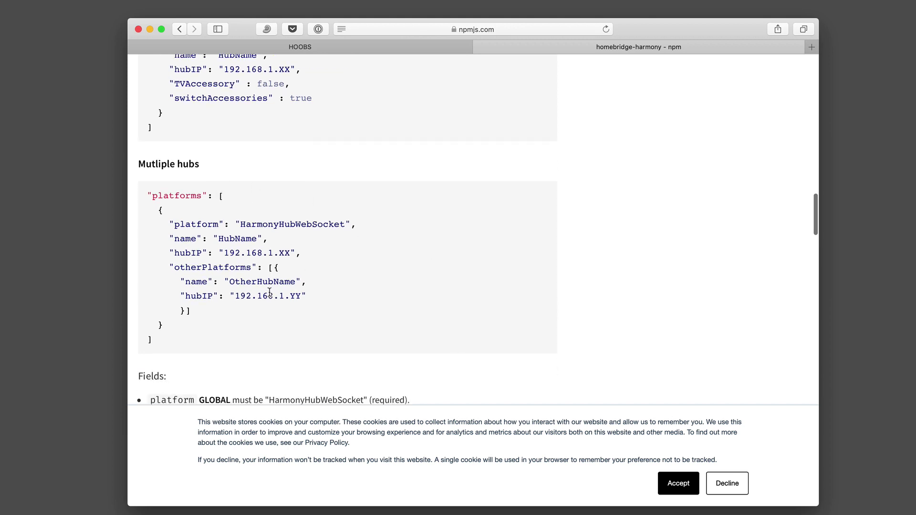
{"action": "scroll", "coordinate": [305, 272], "scroll_direction": "up", "scroll_amount": 10}
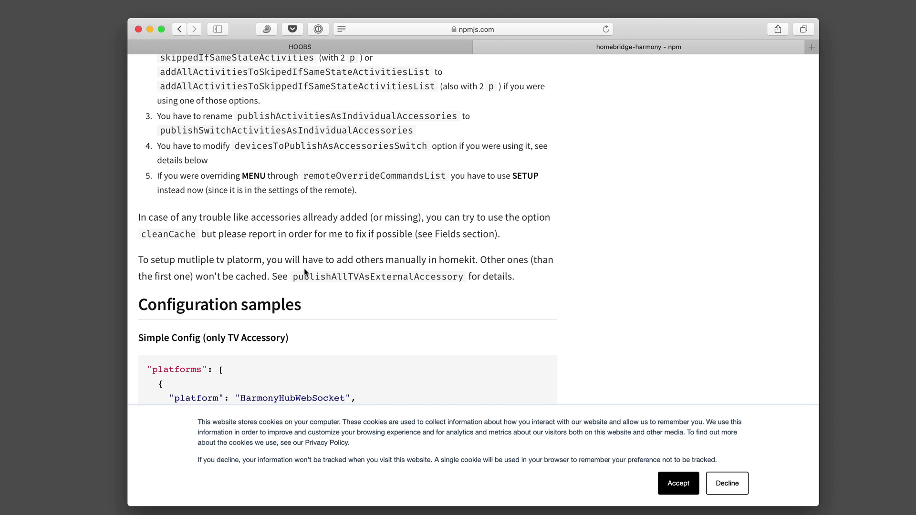
{"action": "scroll", "coordinate": [305, 272], "scroll_direction": "up", "scroll_amount": 15}
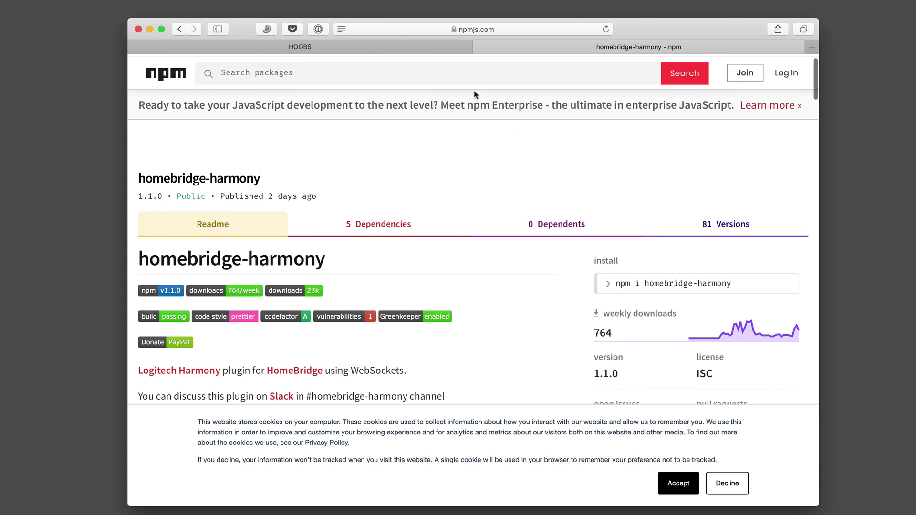
{"action": "left_click", "coordinate": [479, 48]}
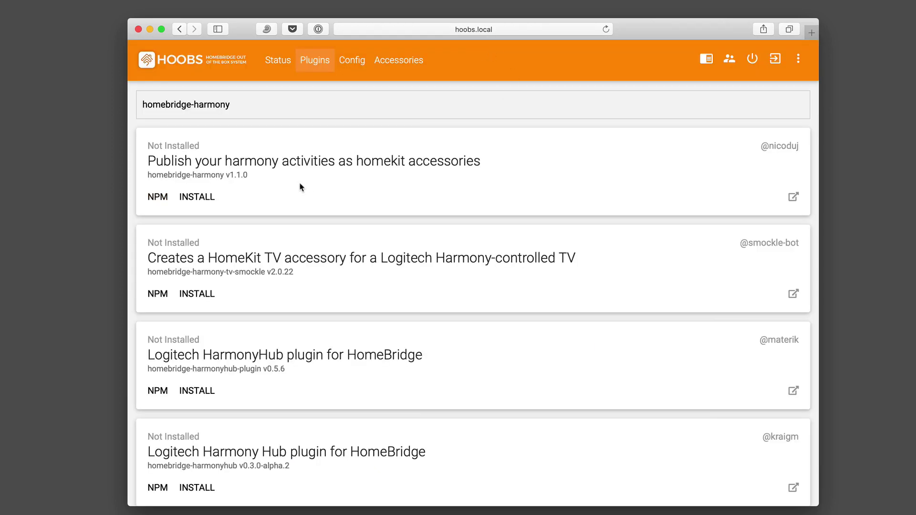
Install homebridge-harmony v1.1.0 from its plugin card.
{"action": "left_click", "coordinate": [196, 200]}
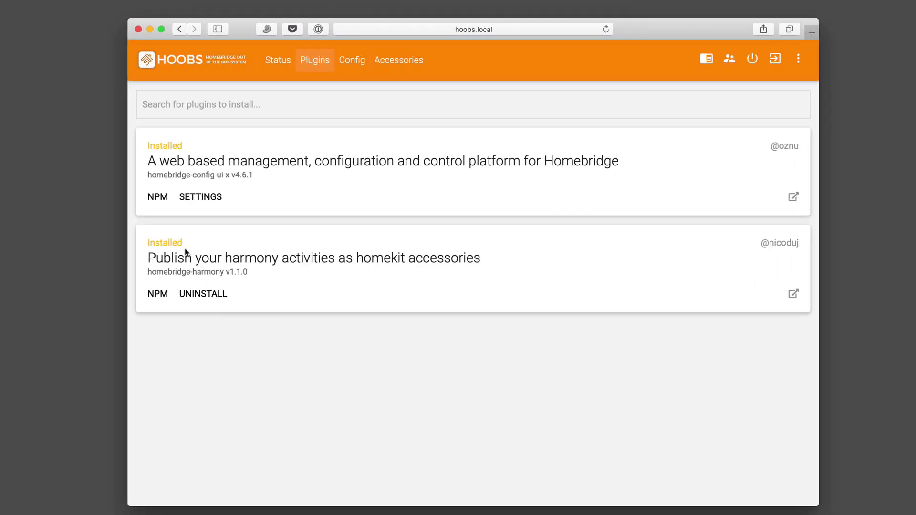
Copy the Multiple hubs sample platform block from the homebridge-harmony npm readme.
{"action": "left_click", "coordinate": [156, 296]}
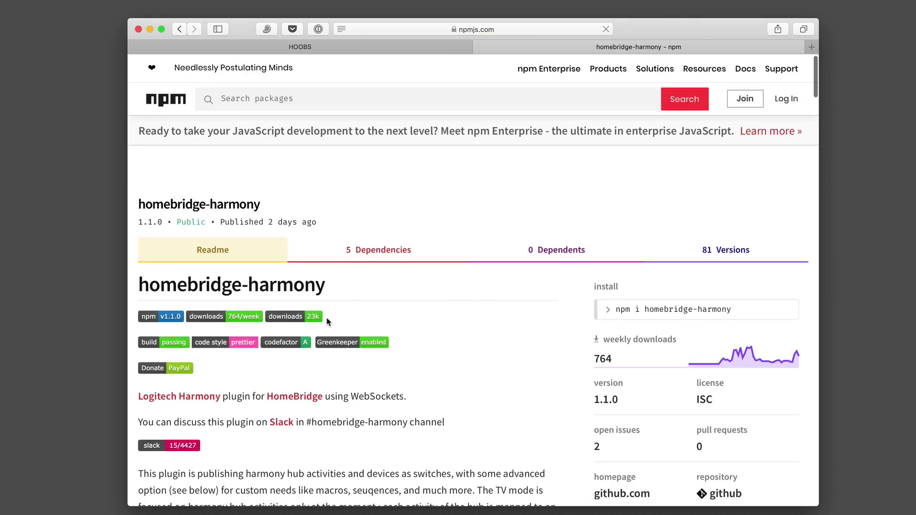
{"action": "scroll", "coordinate": [327, 319], "scroll_direction": "down", "scroll_amount": 8}
{"action": "scroll", "coordinate": [327, 320], "scroll_direction": "down", "scroll_amount": 15}
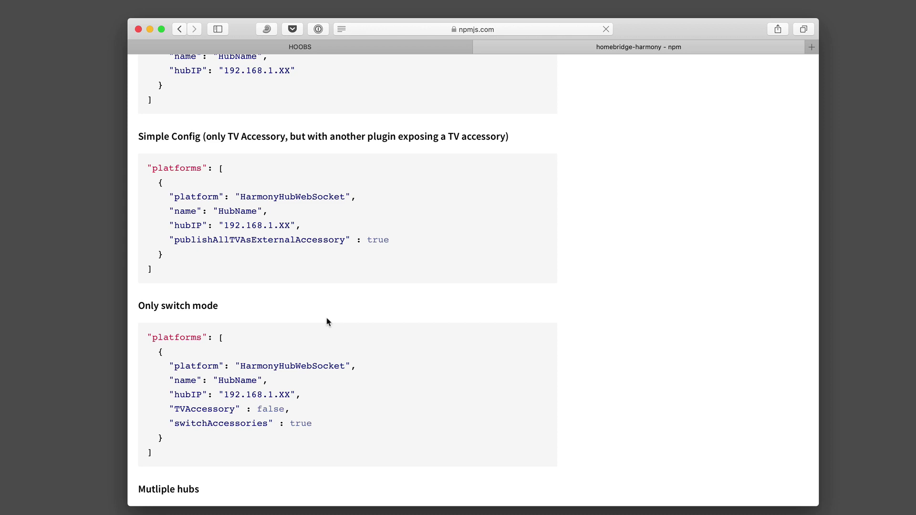
{"action": "scroll", "coordinate": [327, 322], "scroll_direction": "down", "scroll_amount": 10}
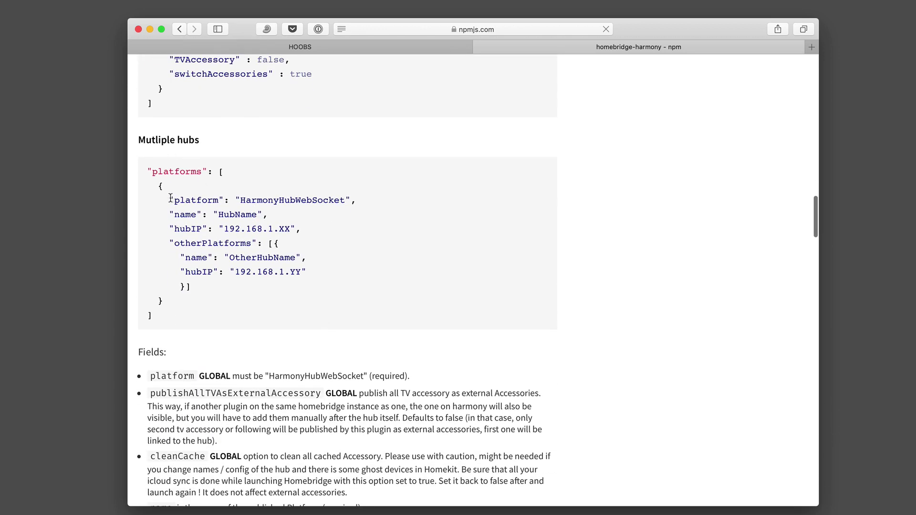
{"action": "left_click_drag", "start_coordinate": [158, 187], "coordinate": [174, 297]}
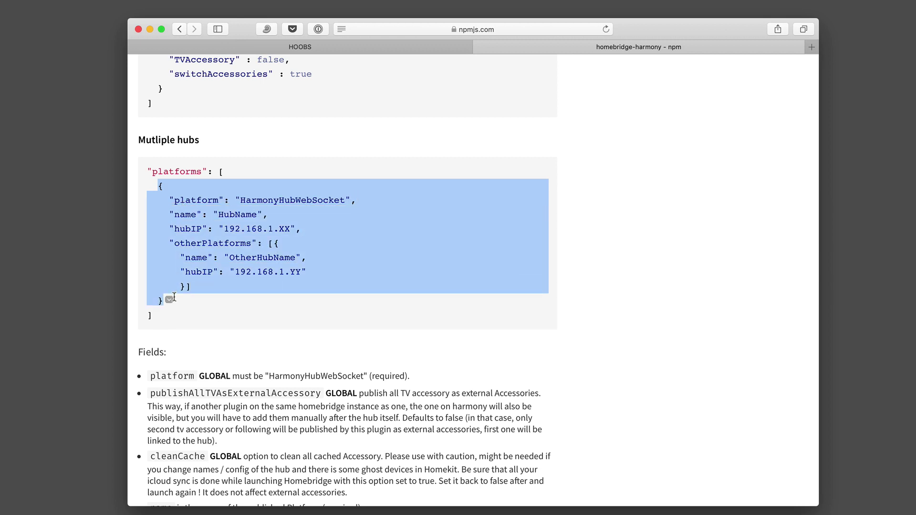
{"action": "left_click", "coordinate": [170, 300]}
{"action": "left_click", "coordinate": [328, 49]}
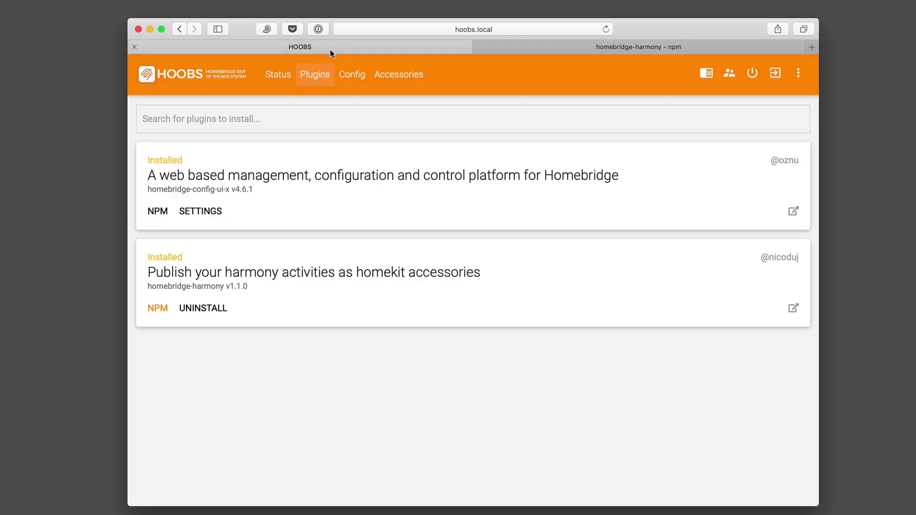
In the config editor, paste the copied Harmony block after a comma following the first platform.
{"action": "left_click", "coordinate": [320, 78]}
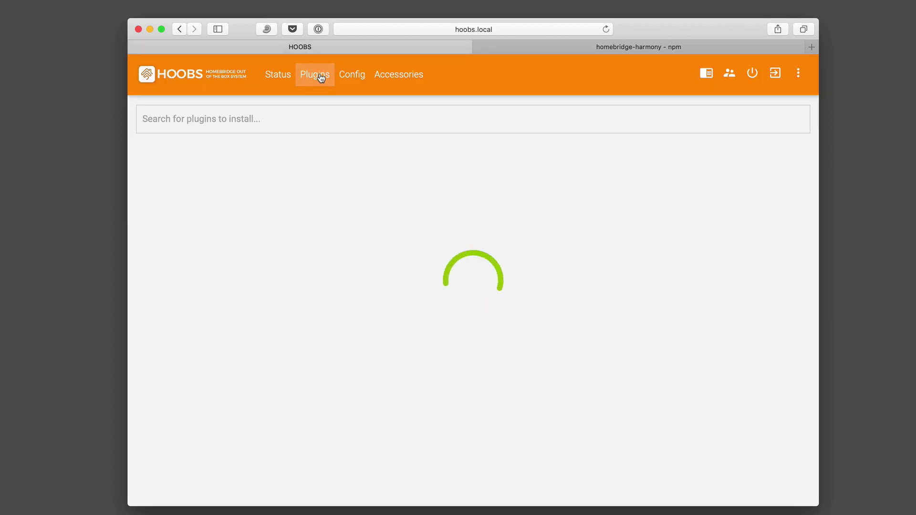
{"action": "left_click", "coordinate": [352, 79]}
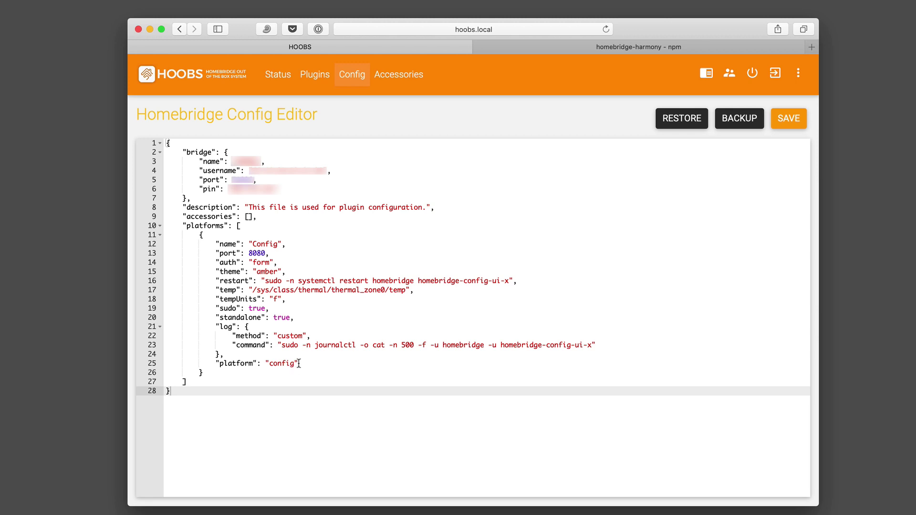
{"action": "left_click", "coordinate": [204, 373]}
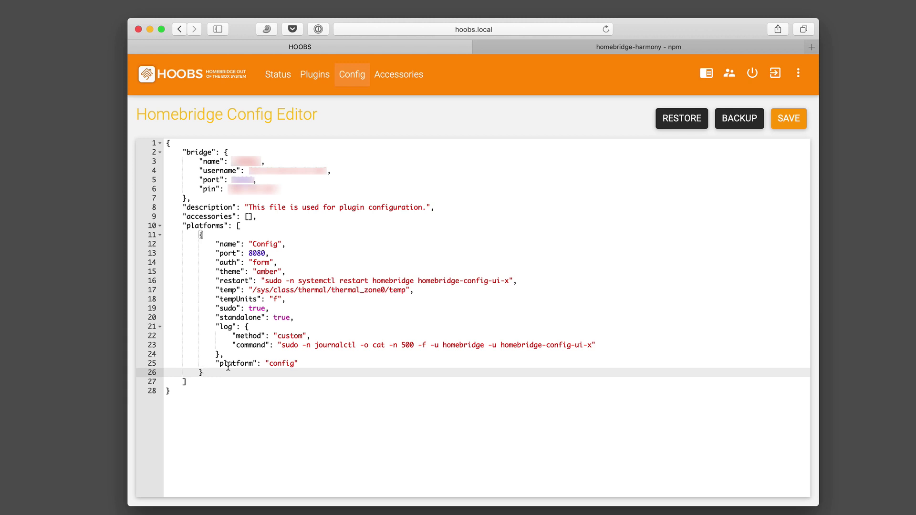
{"action": "type", "text": ","}
{"action": "key", "text": "Return"}
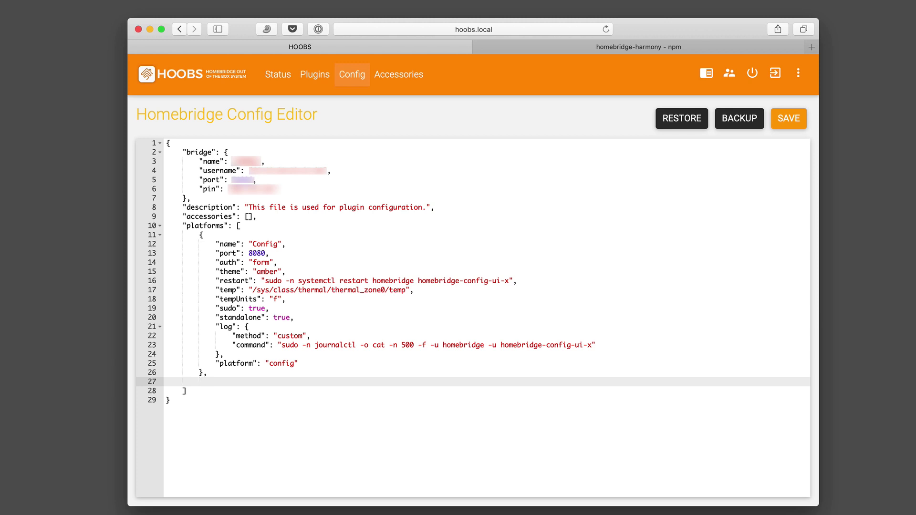
{"action": "key", "text": "super+v"}
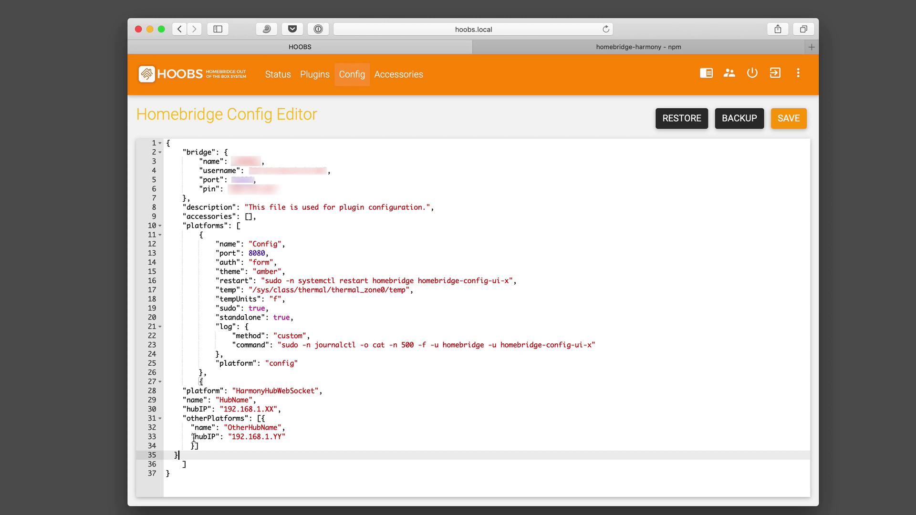
Indent the pasted platform, name and hubIP lines to match the npm sample.
{"action": "left_click", "coordinate": [629, 47]}
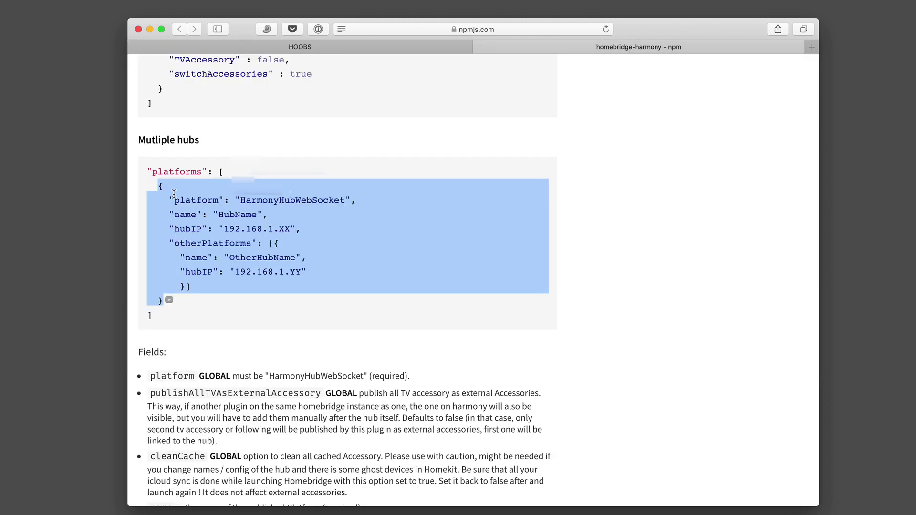
{"action": "left_click", "coordinate": [342, 46]}
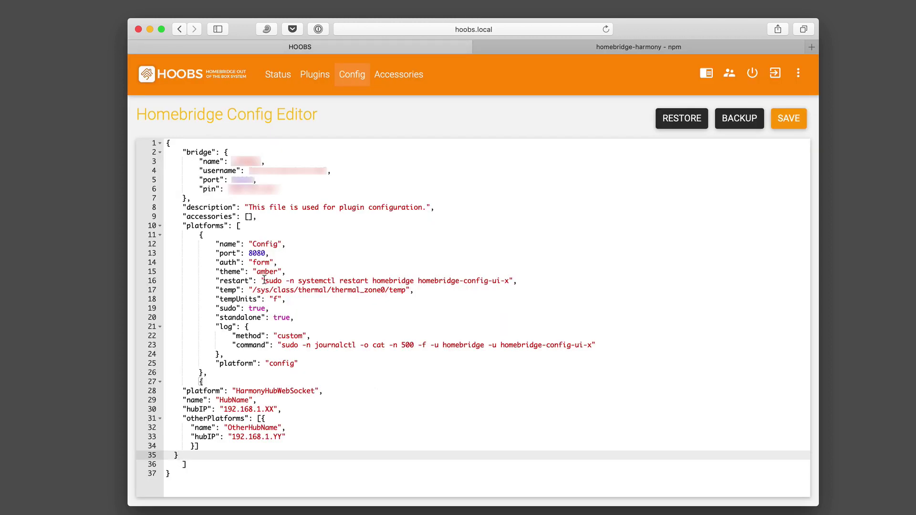
{"action": "left_click", "coordinate": [182, 391]}
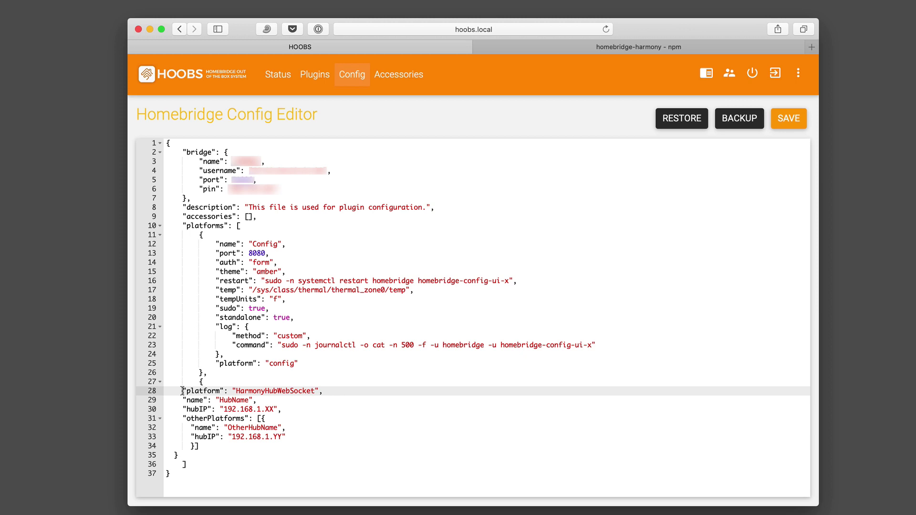
{"action": "key", "text": "Tab"}
{"action": "key", "text": "Tab"}
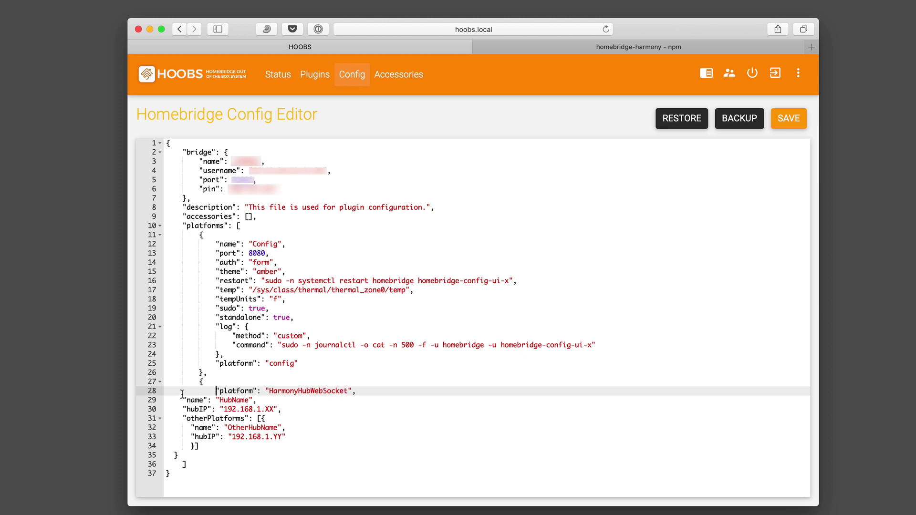
{"action": "left_click", "coordinate": [183, 401]}
{"action": "key", "text": "Tab"}
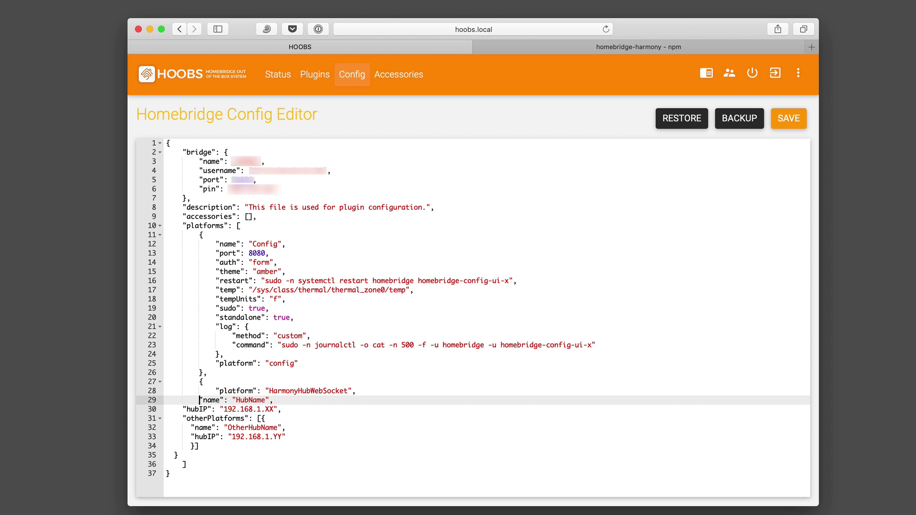
{"action": "key", "text": "Tab"}
{"action": "left_click", "coordinate": [183, 410]}
{"action": "key", "text": "Tab"}
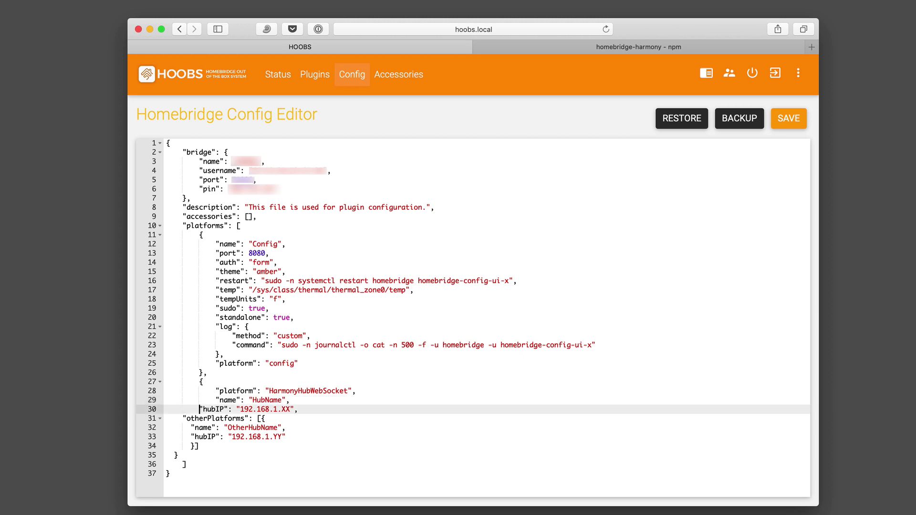
{"action": "key", "text": "Tab"}
Indent the otherPlatforms section, the second hub's lines and the closing brackets to match the example.
{"action": "left_click", "coordinate": [183, 418]}
{"action": "key", "text": "Tab"}
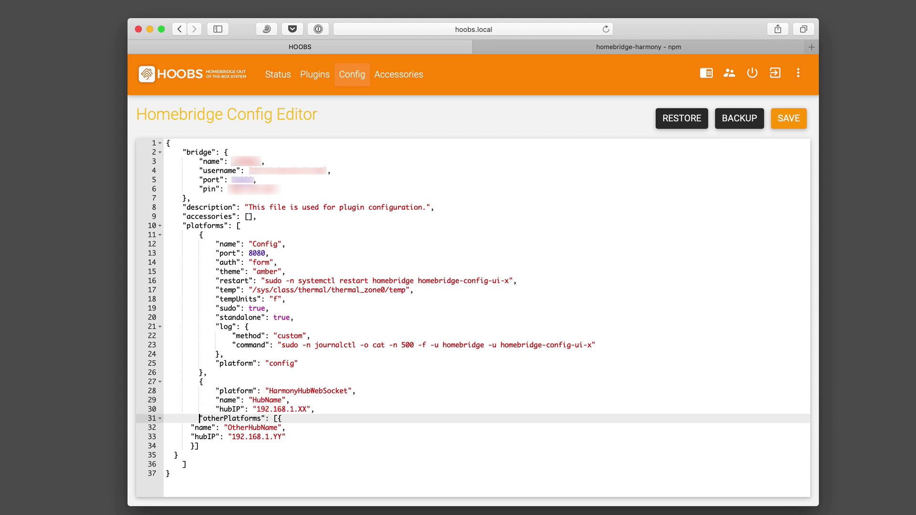
{"action": "key", "text": "Tab"}
{"action": "left_click", "coordinate": [188, 428]}
{"action": "key", "text": "Tab"}
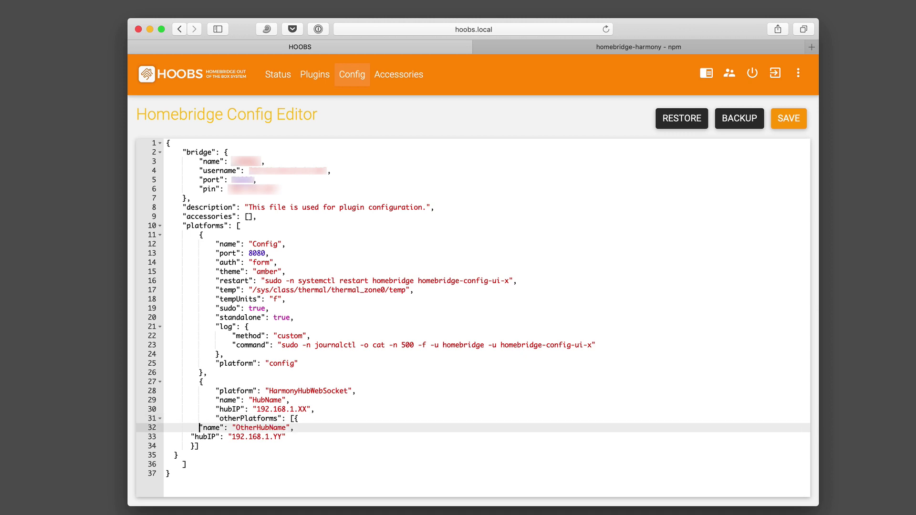
{"action": "key", "text": "Tab"}
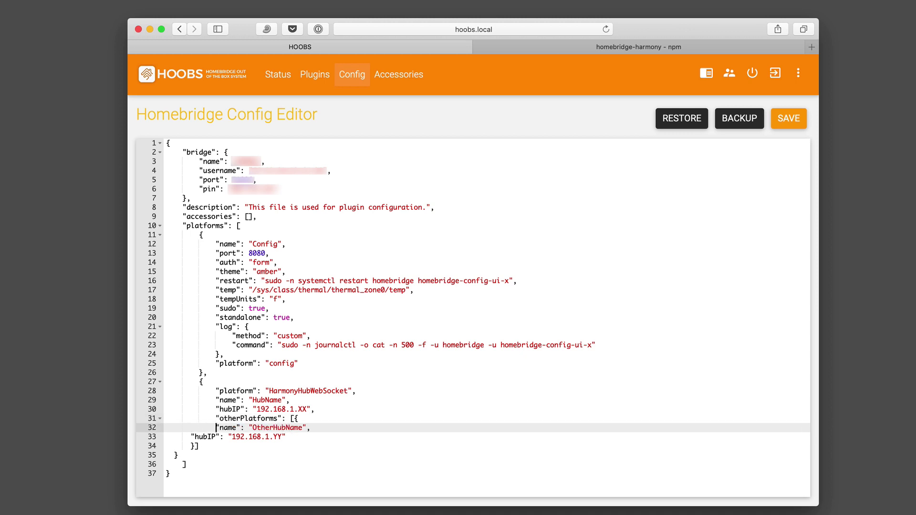
{"action": "left_click", "coordinate": [192, 437]}
{"action": "key", "text": "Tab"}
{"action": "key", "text": "Tab"}
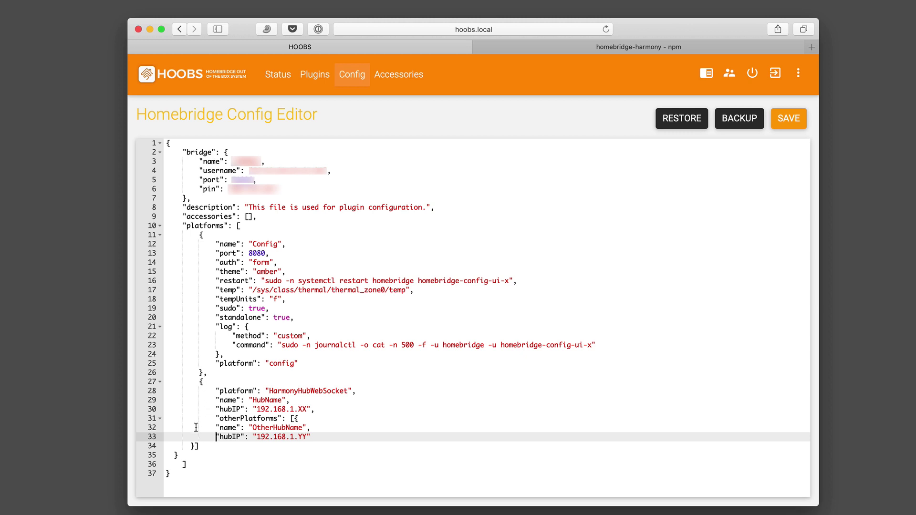
{"action": "left_click", "coordinate": [191, 446]}
{"action": "key", "text": "Tab"}
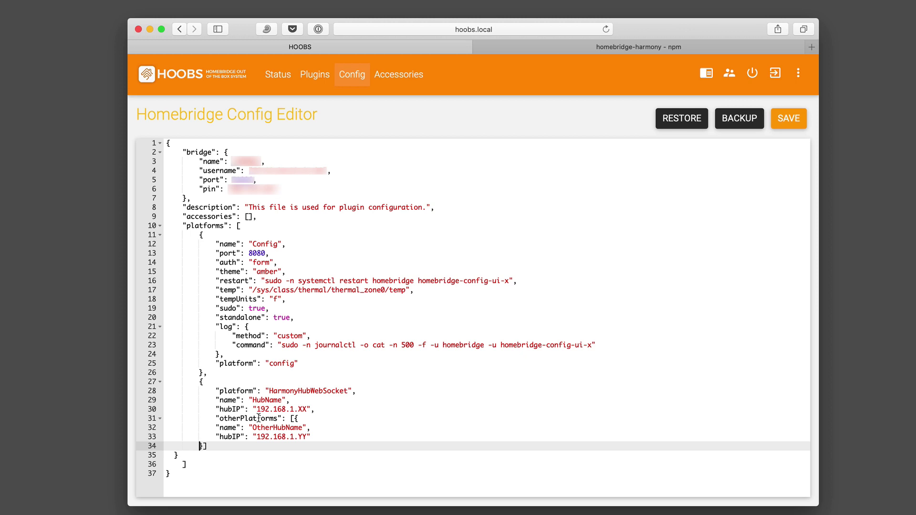
{"action": "left_click", "coordinate": [622, 50]}
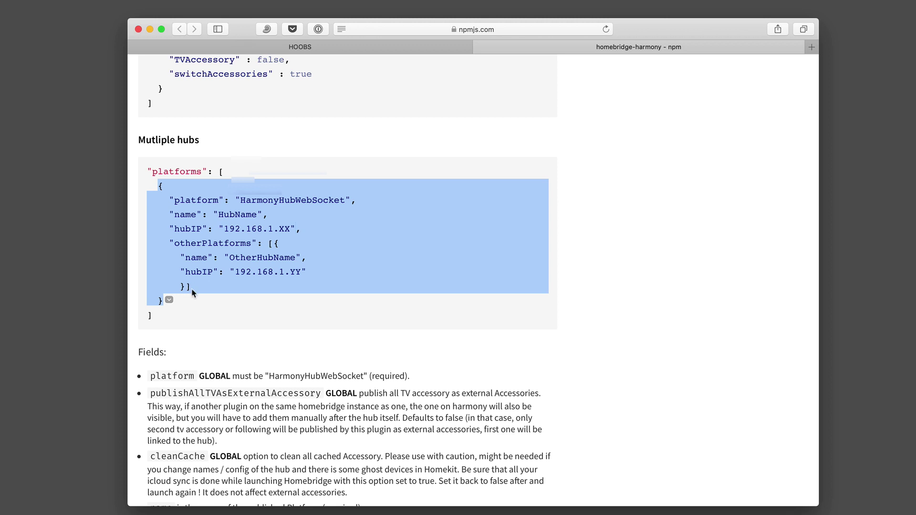
{"action": "left_click", "coordinate": [355, 47]}
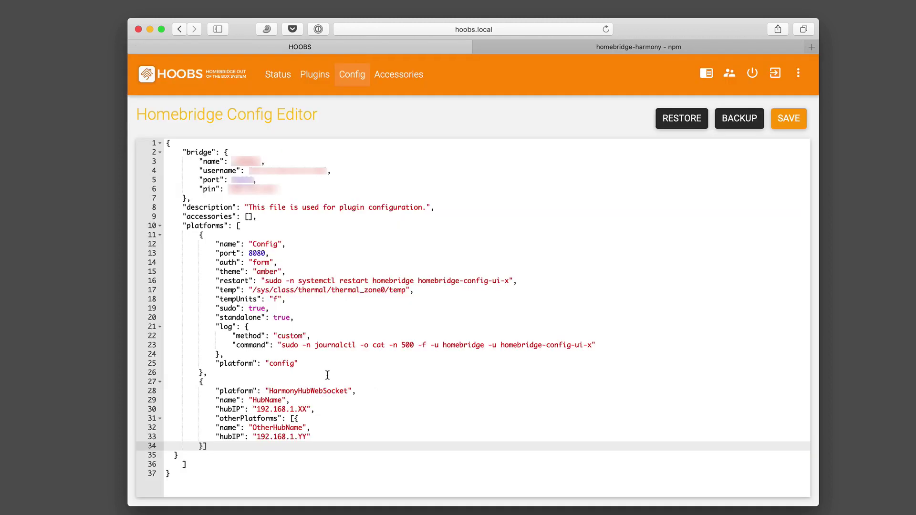
{"action": "key", "text": "Tab"}
Name the main hub Loft and set its hubIP to 192.168.7.219.
{"action": "left_click", "coordinate": [282, 400]}
{"action": "left_click_drag", "start_coordinate": [282, 400], "coordinate": [253, 400]}
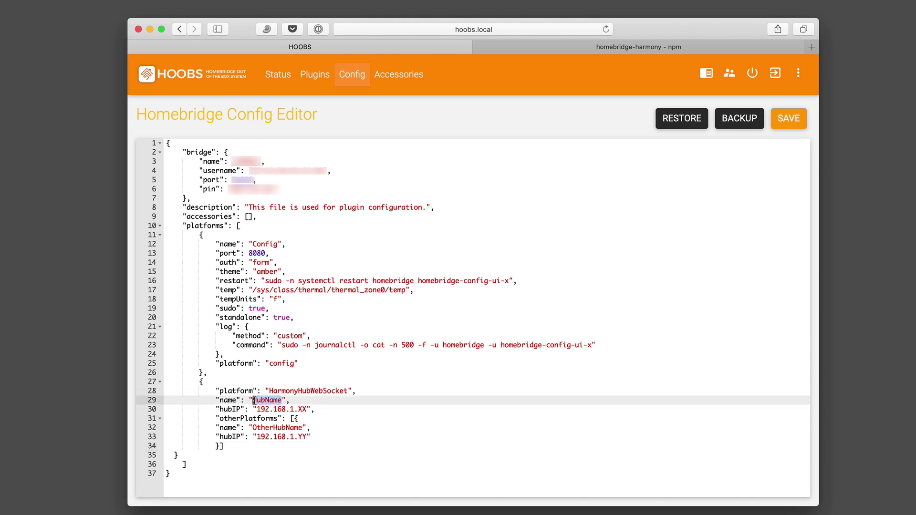
{"action": "type", "text": "Loft"}
{"action": "left_click", "coordinate": [305, 409]}
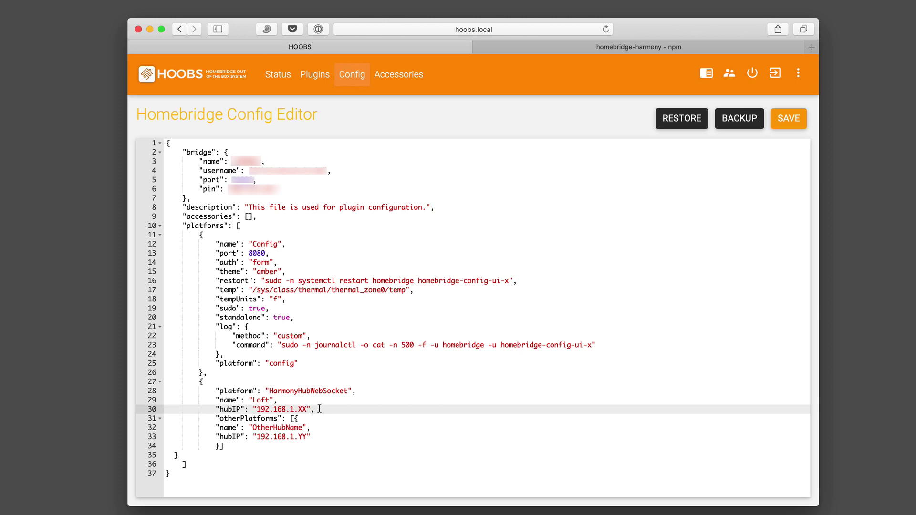
{"action": "key", "text": "BackSpace"}
{"action": "key", "text": "BackSpace"}
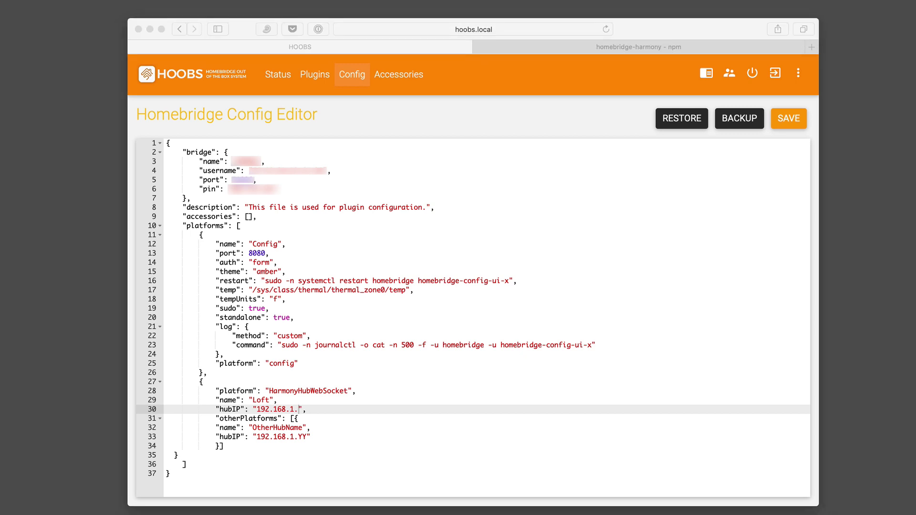
{"action": "left_click", "coordinate": [298, 411]}
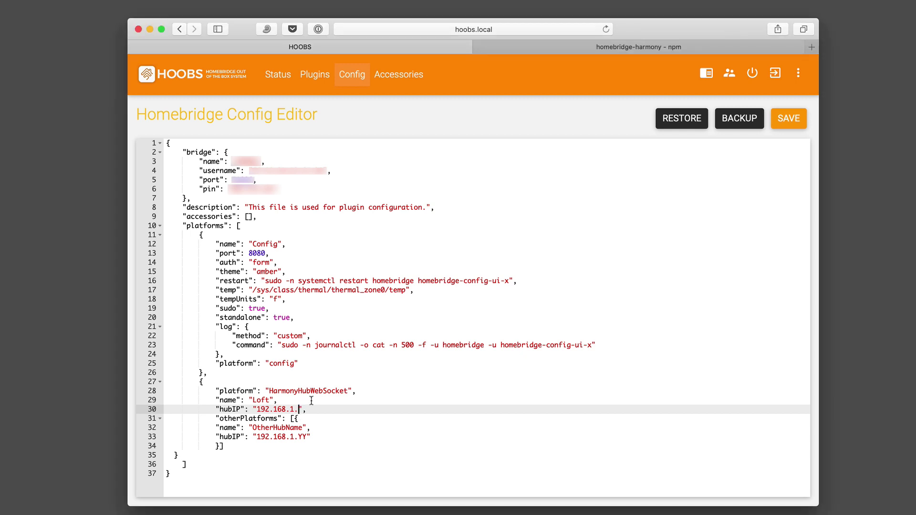
{"action": "type", "text": "219"}
Rename OtherHubName to FamilyRoom and move to its hubIP value.
{"action": "left_click_drag", "start_coordinate": [302, 429], "coordinate": [253, 427]}
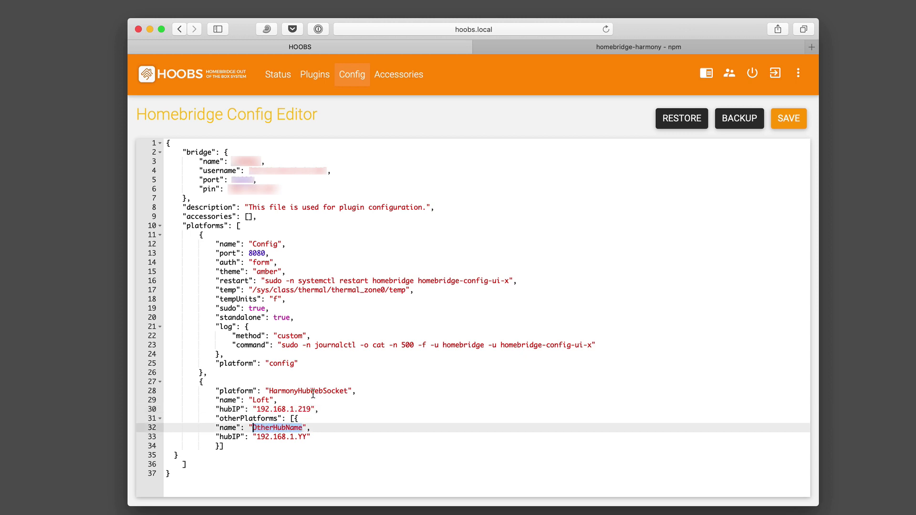
{"action": "type", "text": "Family"}
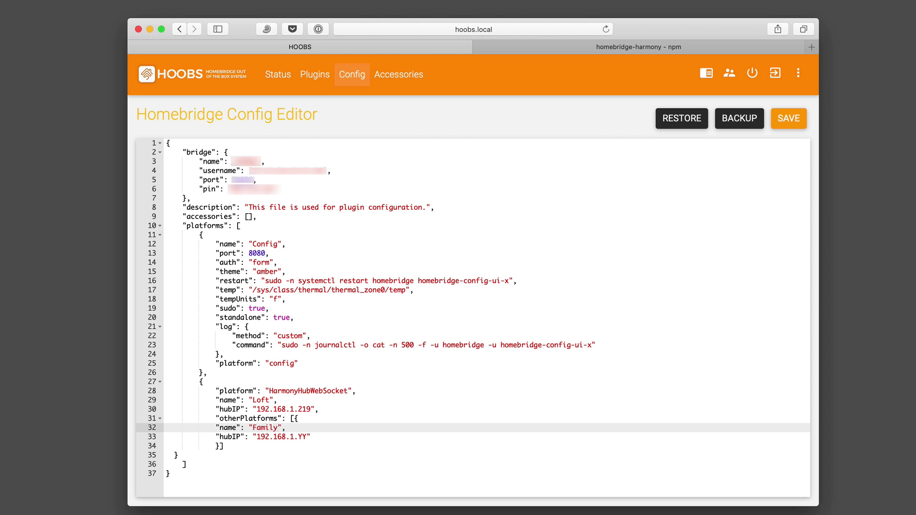
{"action": "type", "text": "Room"}
{"action": "left_click", "coordinate": [306, 436]}
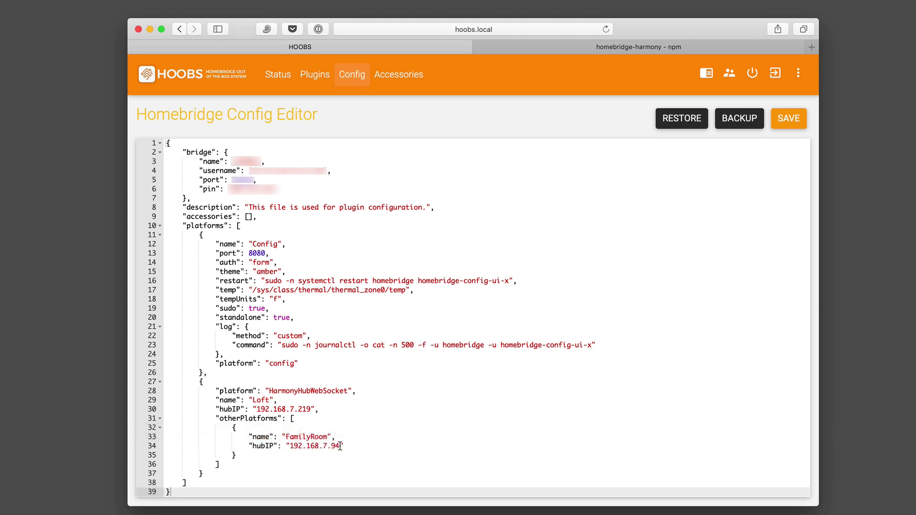
Save the two-hub Harmony config and switch to the Accessories list.
{"action": "left_click", "coordinate": [788, 119]}
{"action": "left_click", "coordinate": [404, 81]}
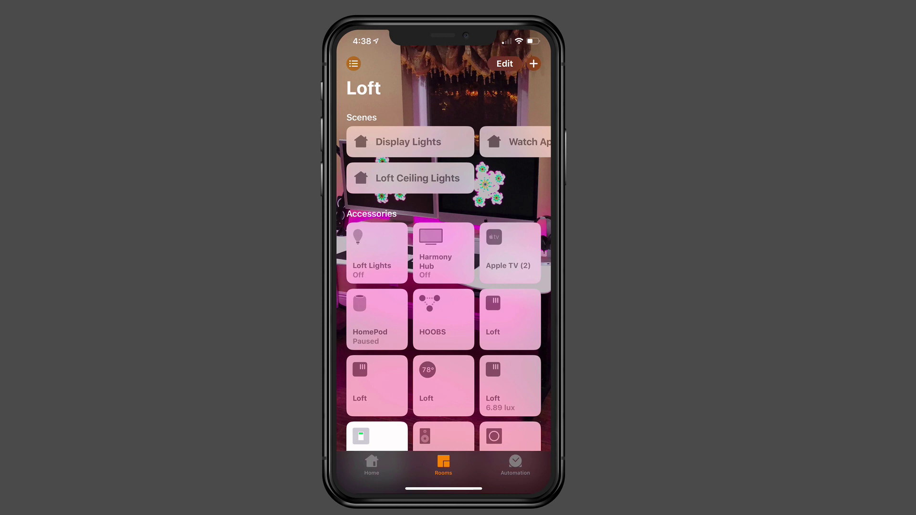
Check which bridge the Loft Harmony Hub comes through in its Home settings.
{"action": "left_click", "coordinate": [443, 253]}
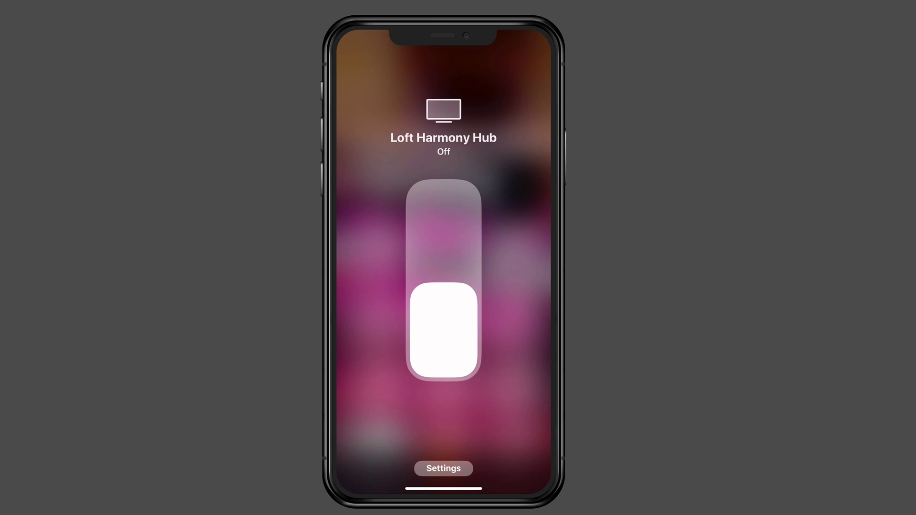
{"action": "left_click", "coordinate": [444, 468]}
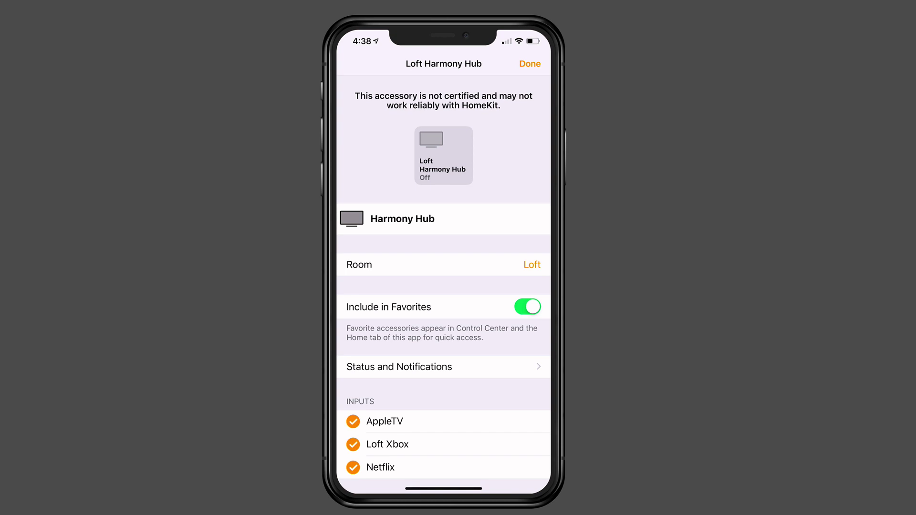
{"action": "scroll", "coordinate": [444, 284], "scroll_direction": "down", "scroll_amount": 3}
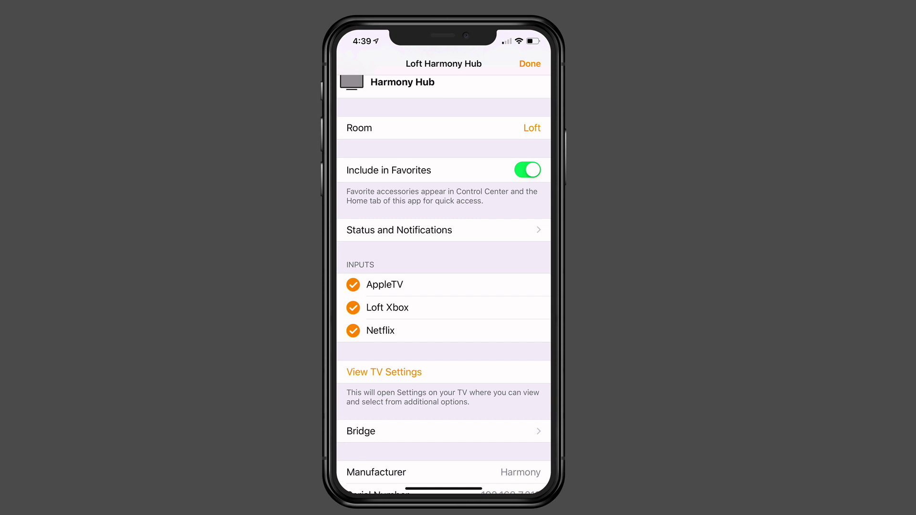
{"action": "scroll", "coordinate": [444, 287], "scroll_direction": "down", "scroll_amount": 1}
{"action": "left_click", "coordinate": [362, 401]}
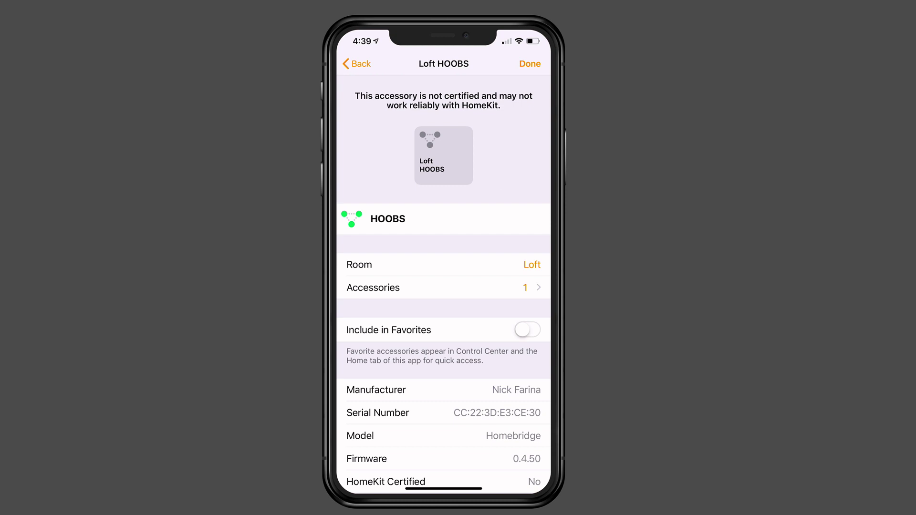
{"action": "left_click", "coordinate": [356, 63]}
{"action": "left_click", "coordinate": [529, 63]}
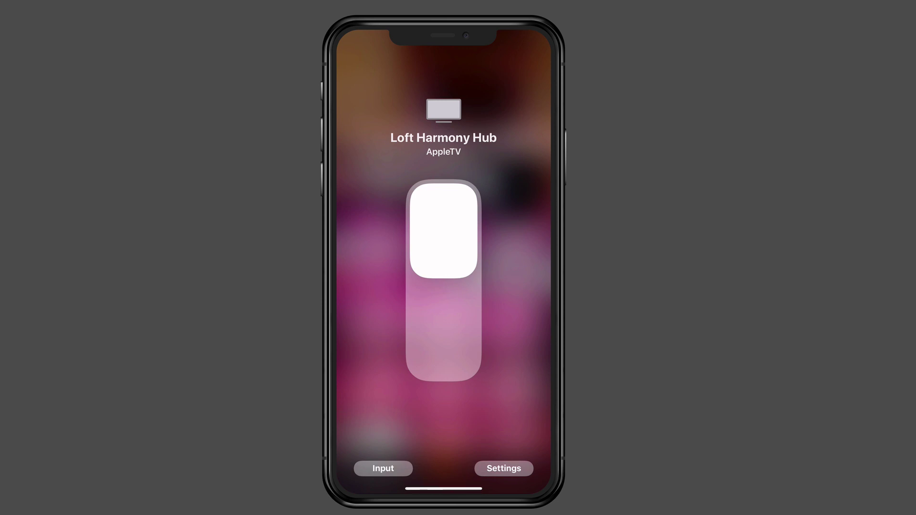
View the Loft Harmony Hub's input list (AppleTV, Loft Xbox, Netflix).
{"action": "left_click", "coordinate": [384, 469]}
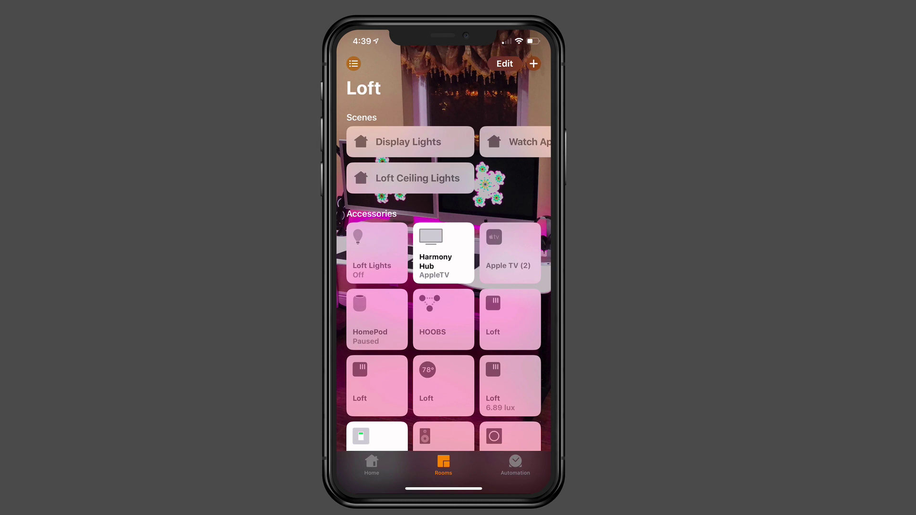
Add FamilyRoom-TV-CBC6 as an accessory without a code, accepting the uncertified warning.
{"action": "left_click", "coordinate": [533, 63]}
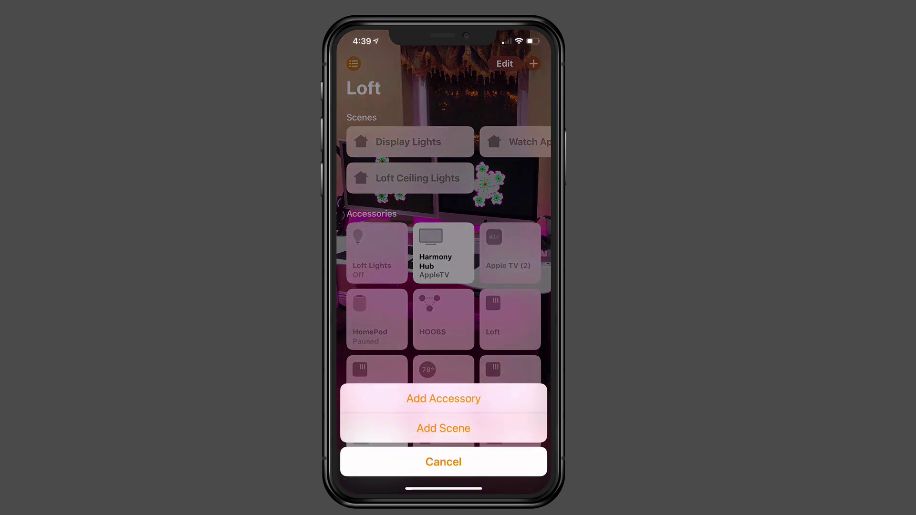
{"action": "left_click", "coordinate": [442, 461]}
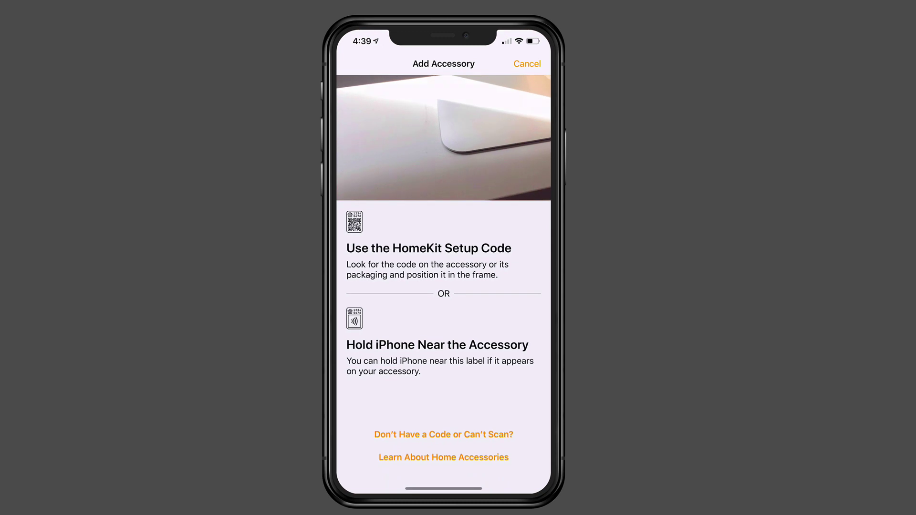
{"action": "left_click", "coordinate": [444, 434]}
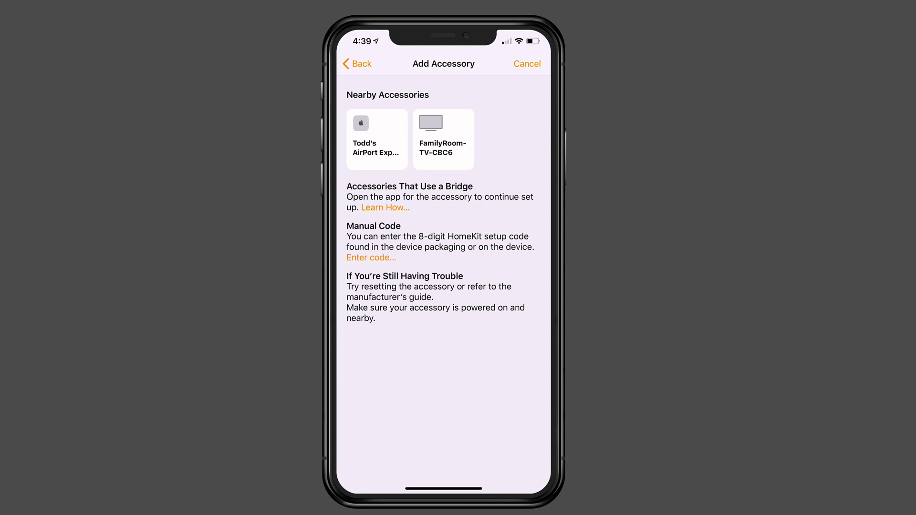
{"action": "left_click", "coordinate": [443, 139]}
{"action": "left_click", "coordinate": [409, 294]}
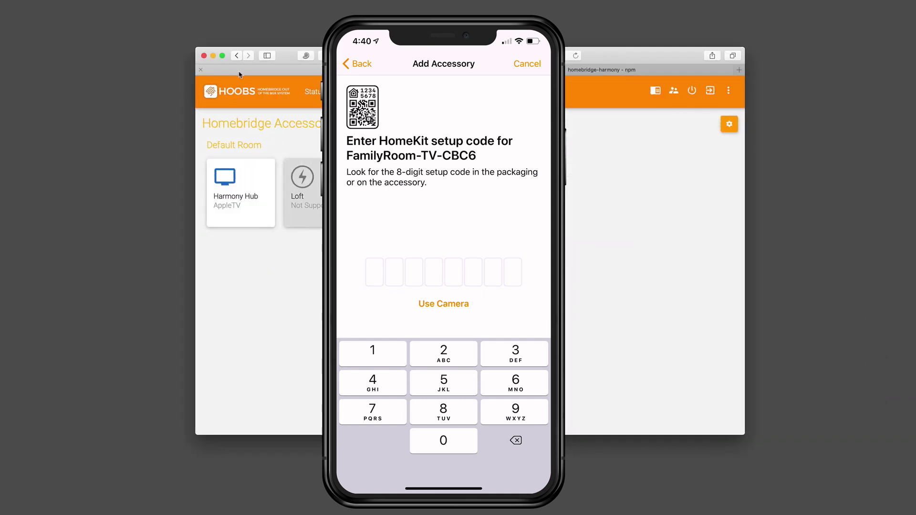
Read the HOOBS HomeKit setup code and enter it in Apple Home to pair FamilyRoom-TV-CBC6.
{"action": "left_click", "coordinate": [309, 96]}
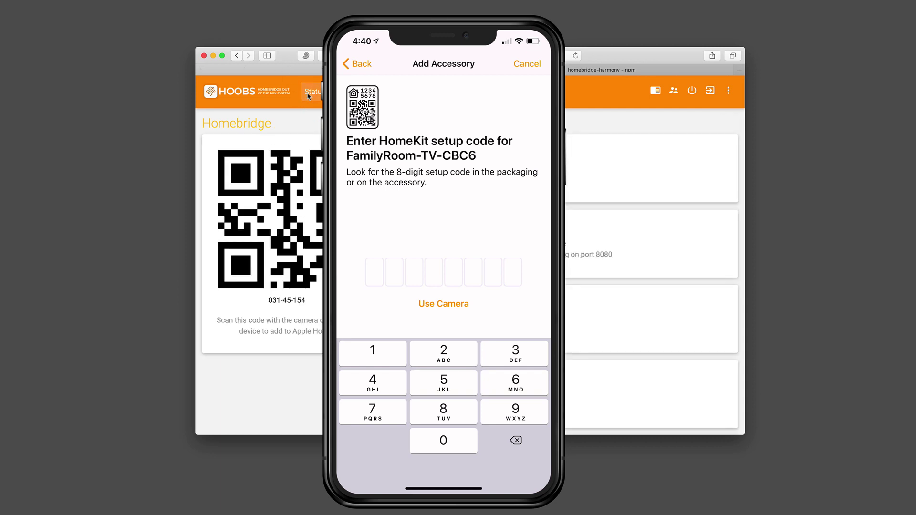
{"action": "type", "text": "0314"}
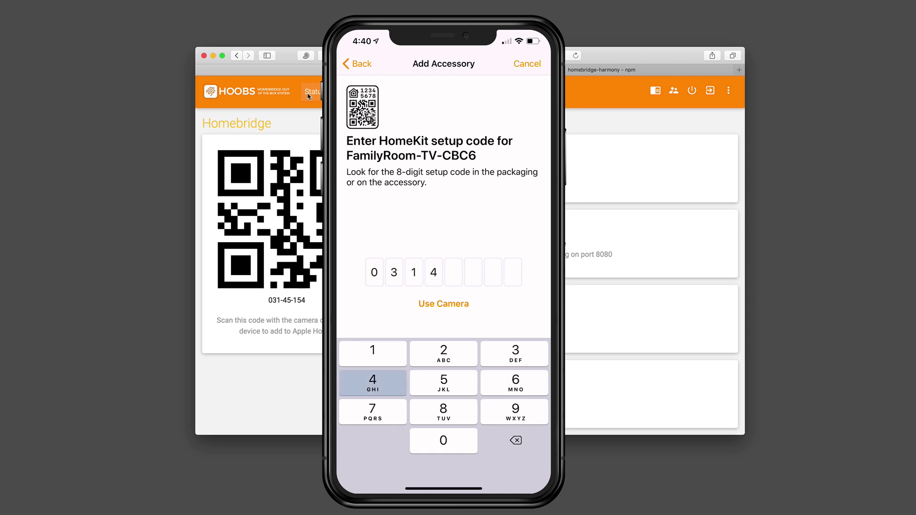
{"action": "type", "text": "5154"}
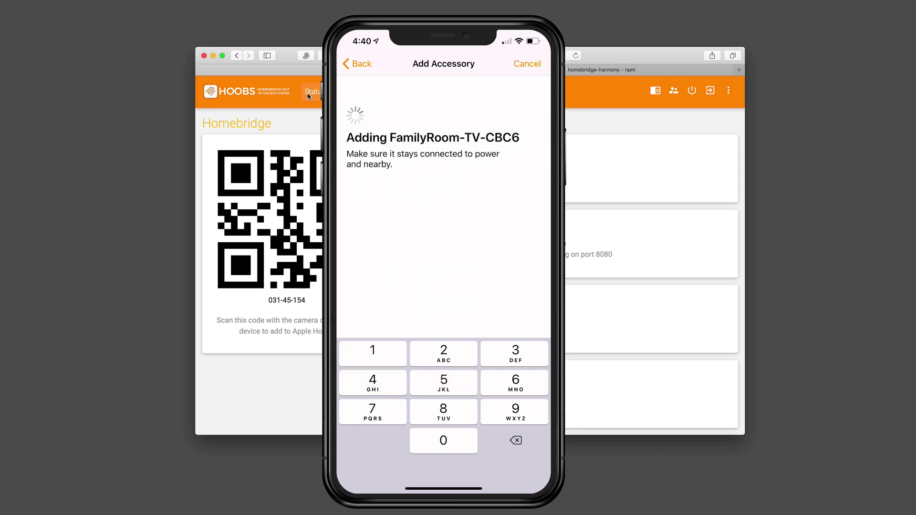
{"action": "left_click", "coordinate": [213, 56]}
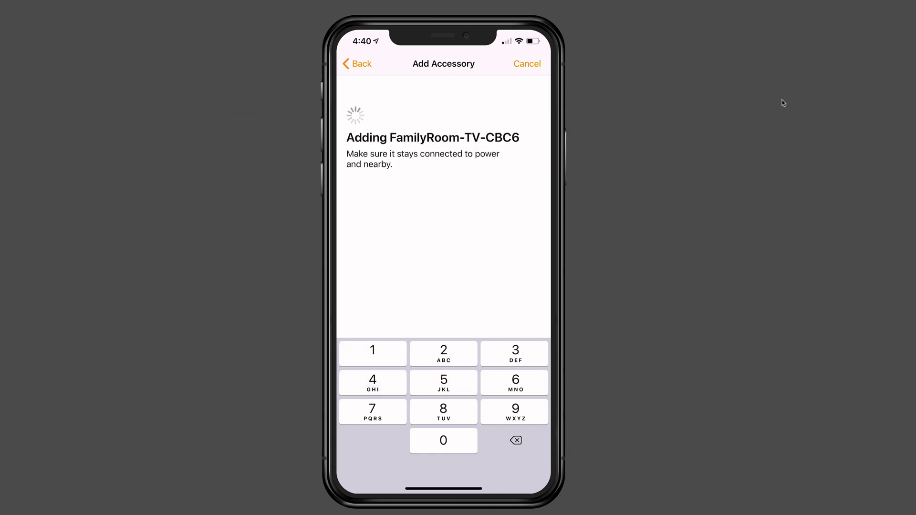